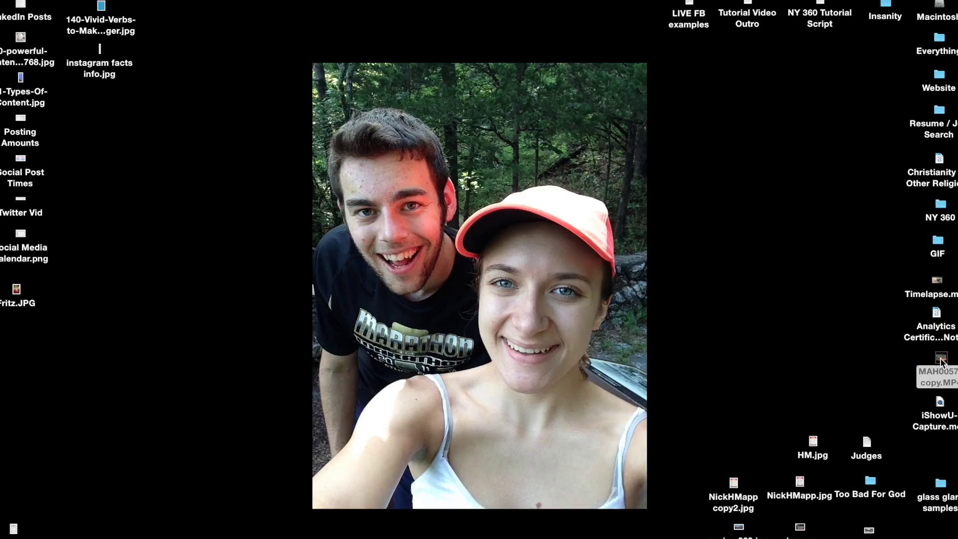
Open MAH00573 copy.MP4 from the desktop so it plays in QuickTime Player
{"action": "double_click", "coordinate": [941, 359]}
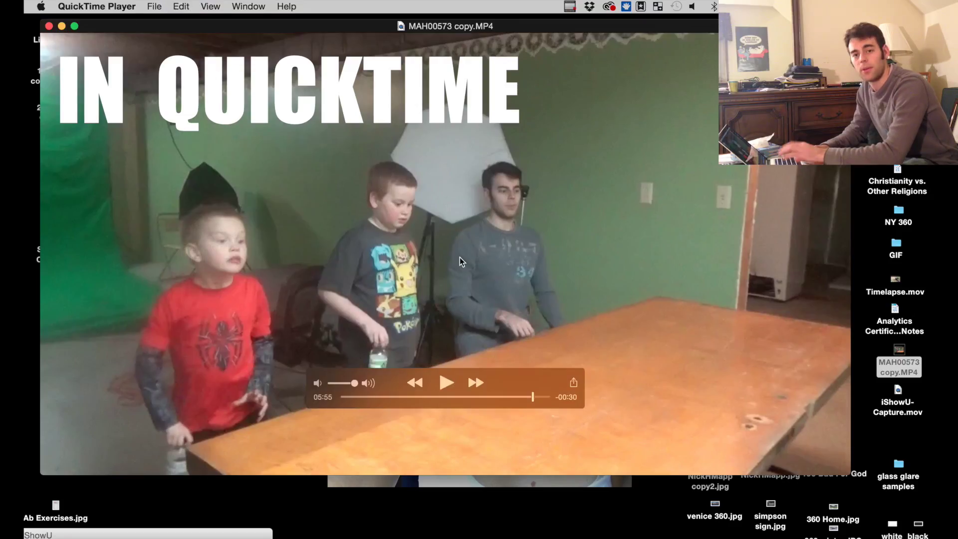
Trim the video to the six seconds after about 05:47, then play the clip from its start
{"action": "left_click", "coordinate": [183, 5]}
{"action": "left_click", "coordinate": [238, 229]}
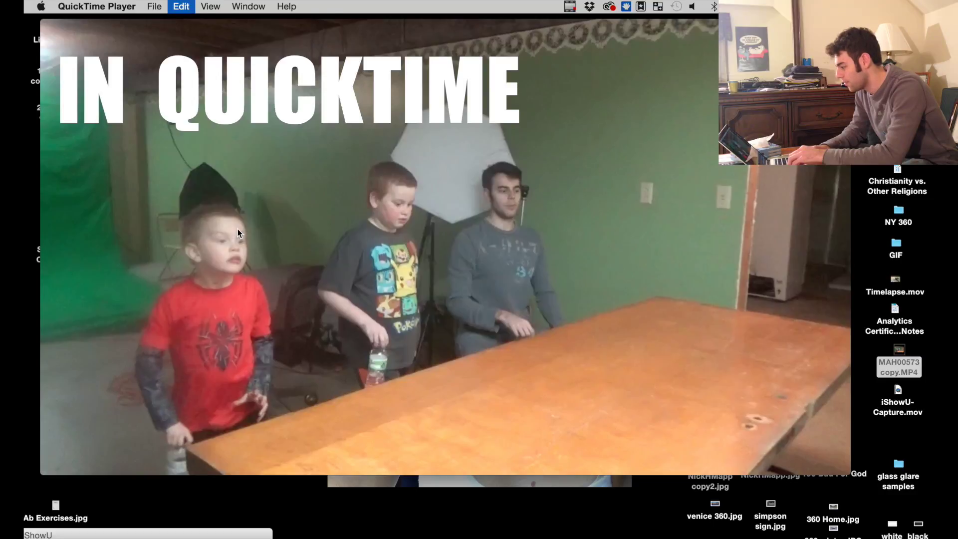
{"action": "left_click_drag", "start_coordinate": [113, 438], "coordinate": [749, 437]}
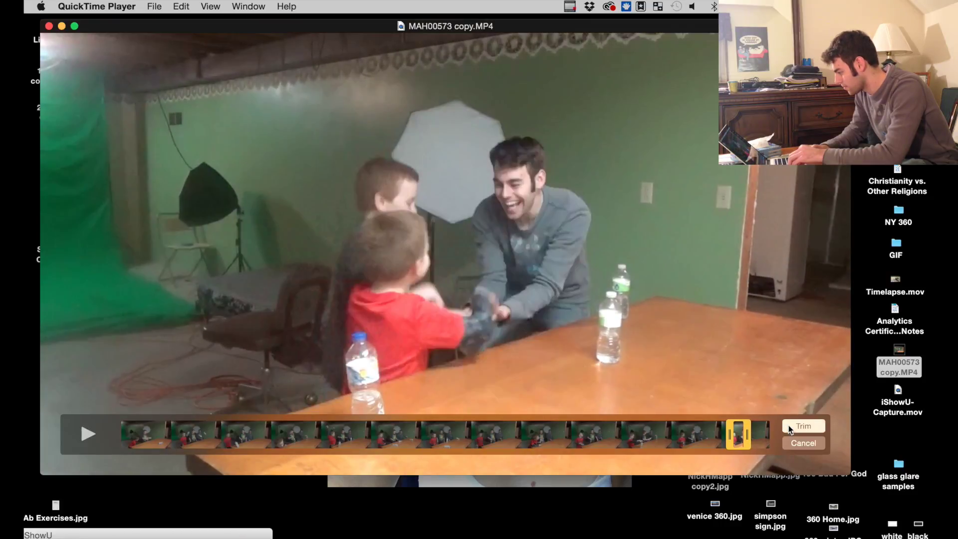
{"action": "left_click", "coordinate": [789, 425]}
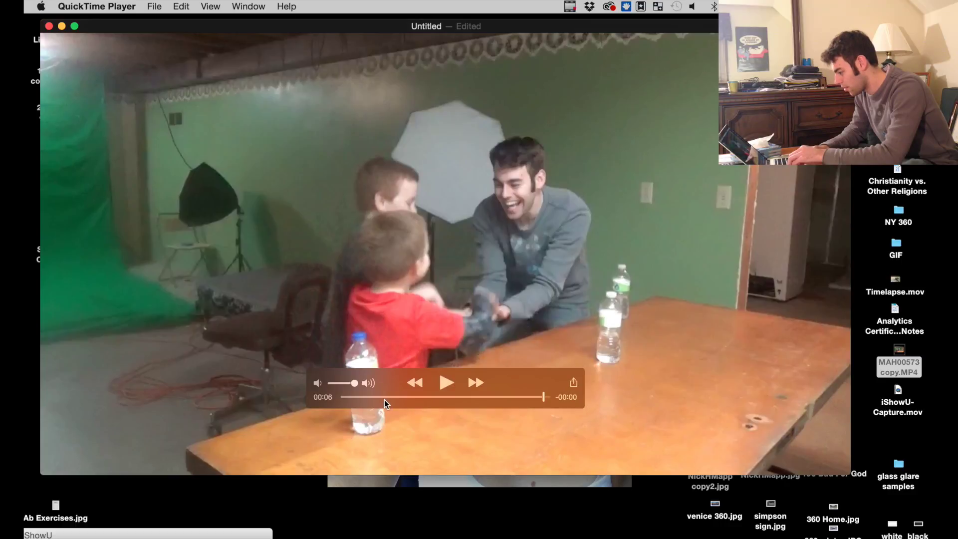
{"action": "left_click_drag", "start_coordinate": [385, 403], "coordinate": [342, 394]}
{"action": "key", "text": "space"}
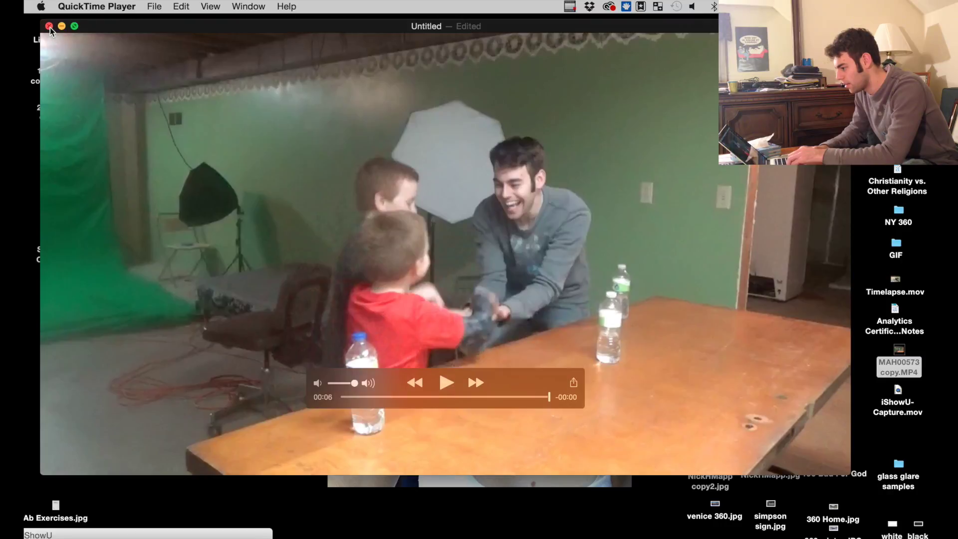
Close the trimmed clip, saving it to the Desktop as FLIP
{"action": "left_click", "coordinate": [48, 26]}
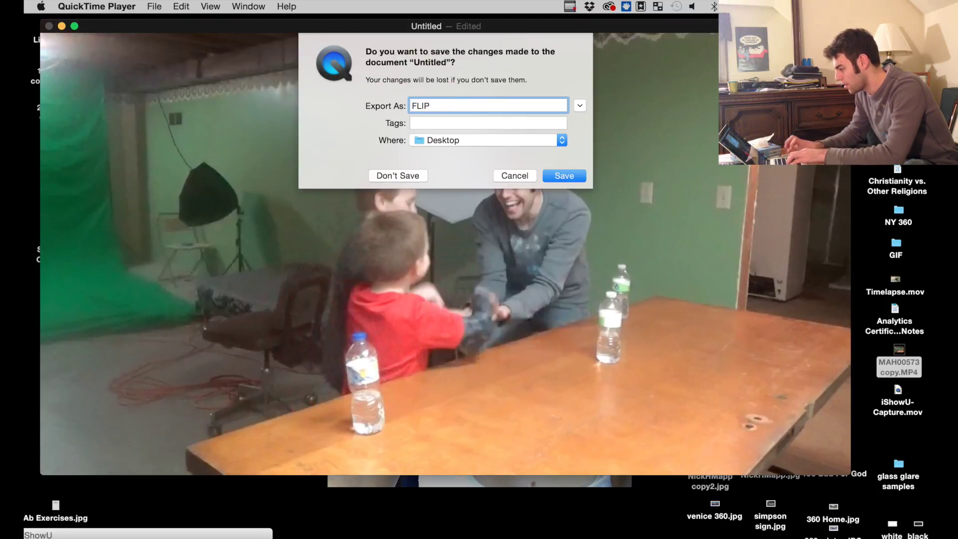
{"action": "type", "text": "FLIP"}
{"action": "key", "text": "Return"}
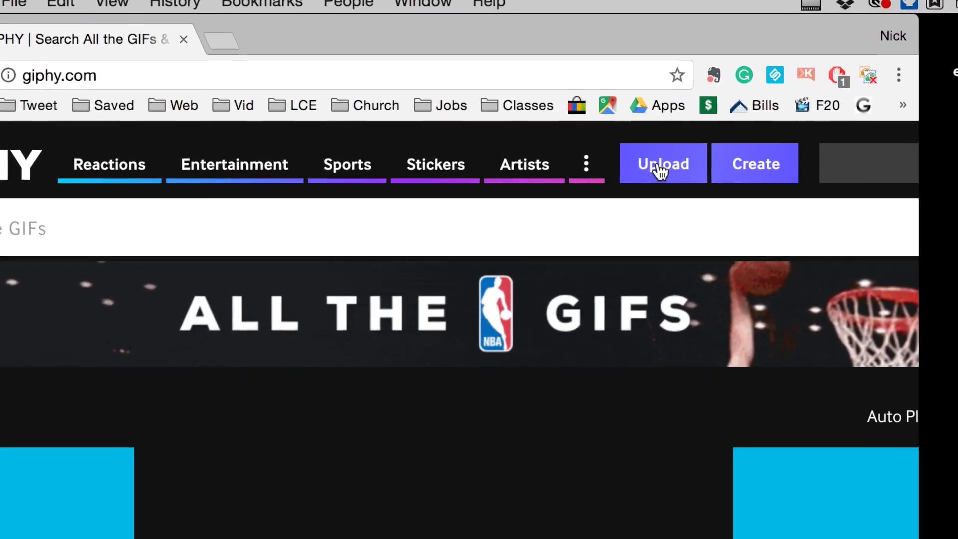
Upload FLIP.mp4 from the computer to Giphy as a new GIF
{"action": "left_click", "coordinate": [675, 170]}
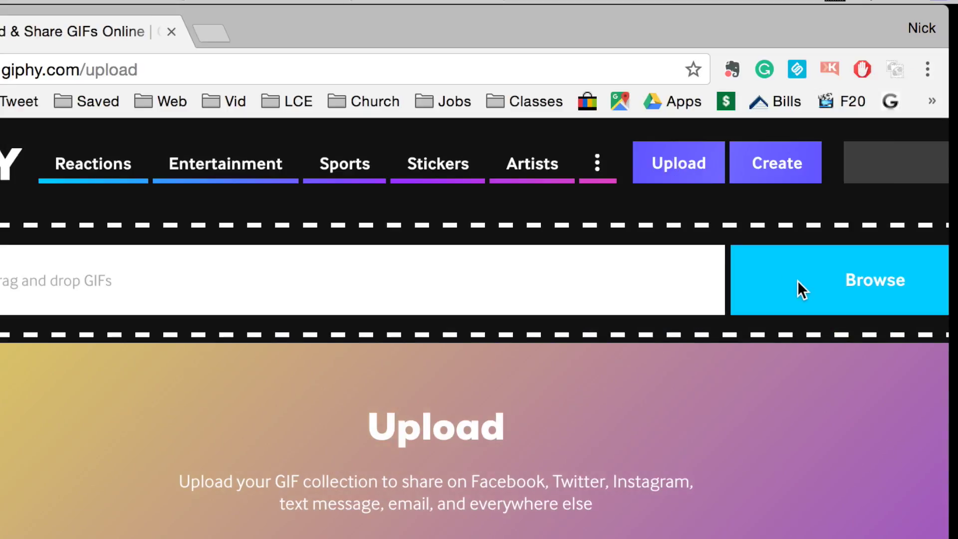
{"action": "left_click", "coordinate": [806, 294]}
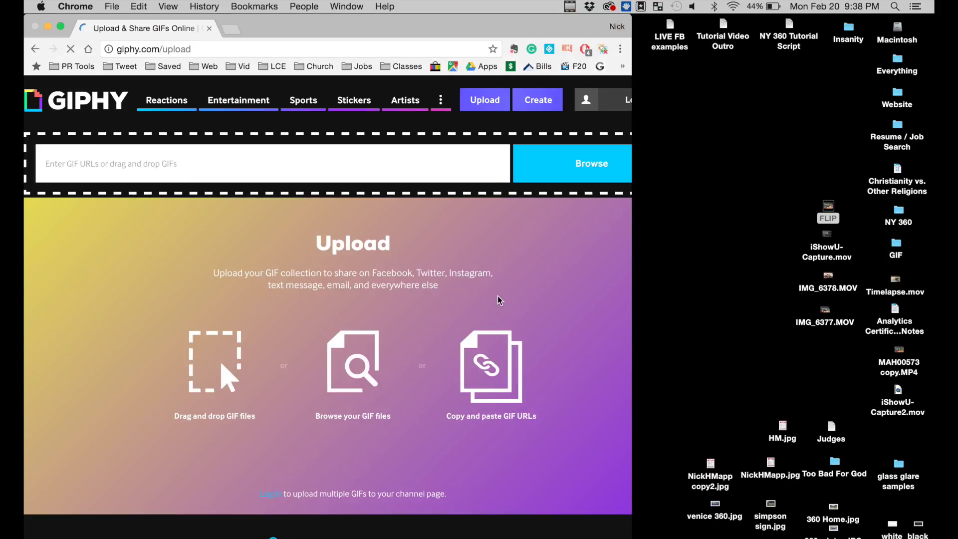
{"action": "scroll", "coordinate": [492, 180], "scroll_direction": "down", "scroll_amount": 2}
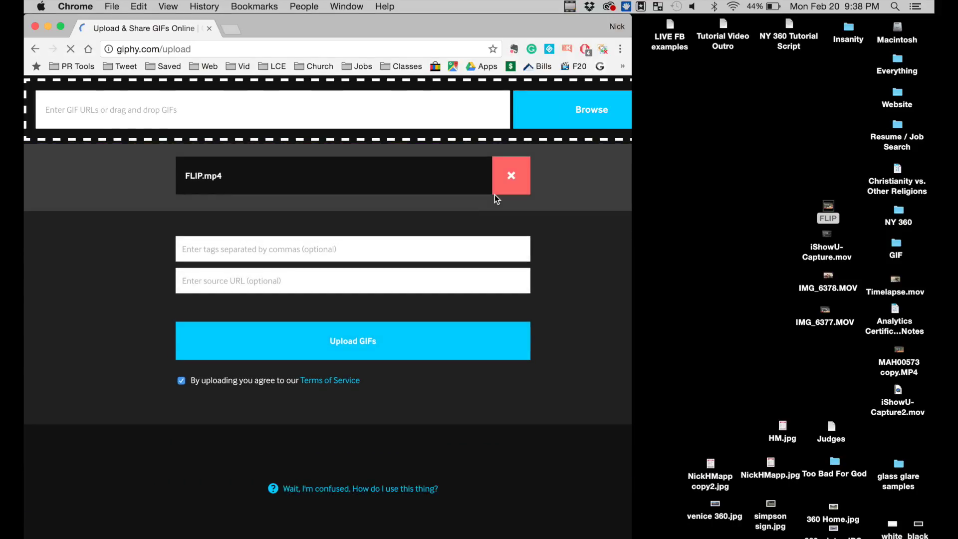
{"action": "left_click", "coordinate": [346, 341]}
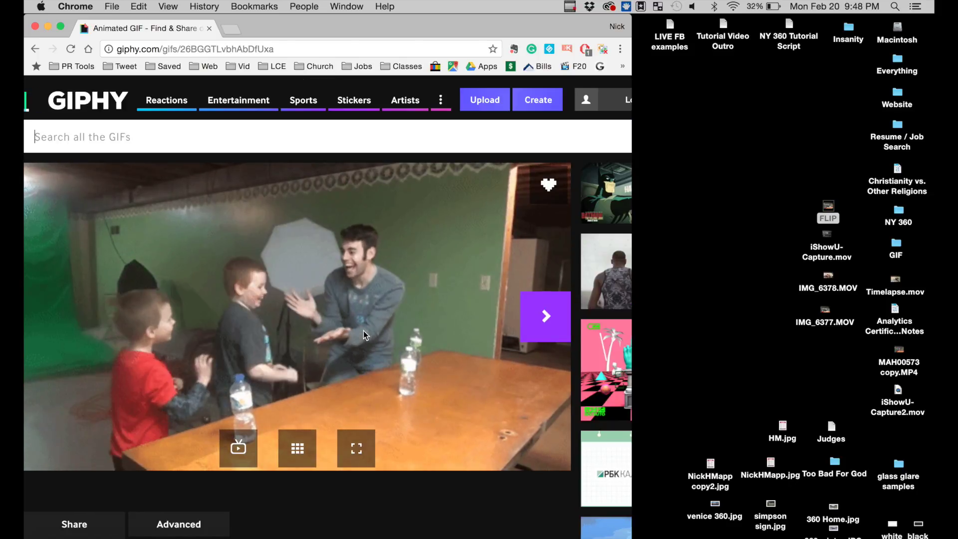
Download the GIF from Giphy's advanced options as giphy.gif
{"action": "scroll", "coordinate": [363, 331], "scroll_direction": "down", "scroll_amount": 3}
{"action": "scroll", "coordinate": [364, 330], "scroll_direction": "down", "scroll_amount": 2}
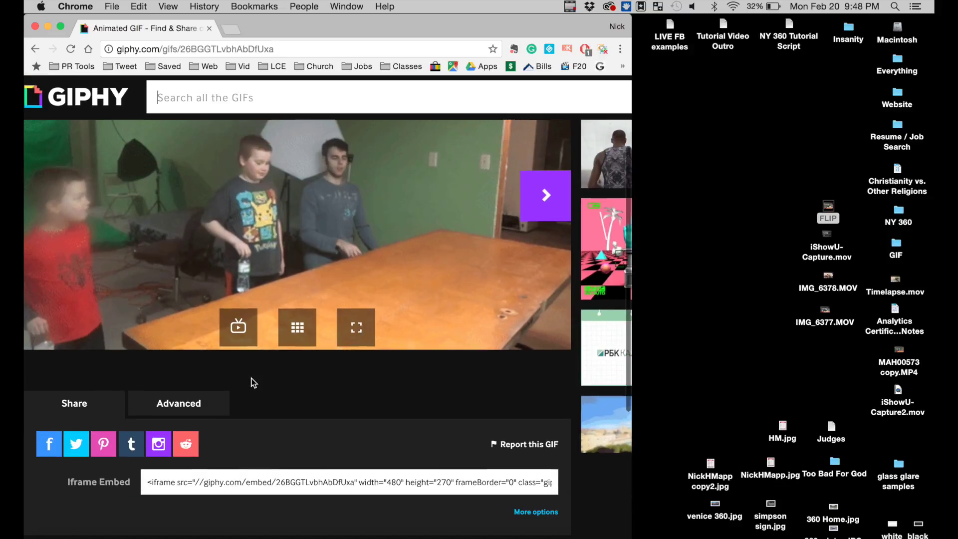
{"action": "left_click", "coordinate": [201, 405]}
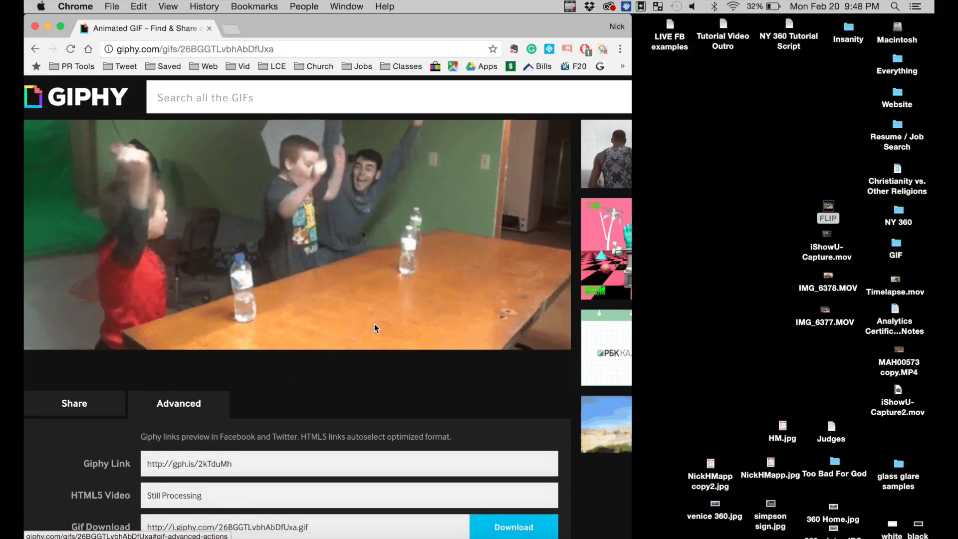
{"action": "scroll", "coordinate": [391, 311], "scroll_direction": "down", "scroll_amount": 4}
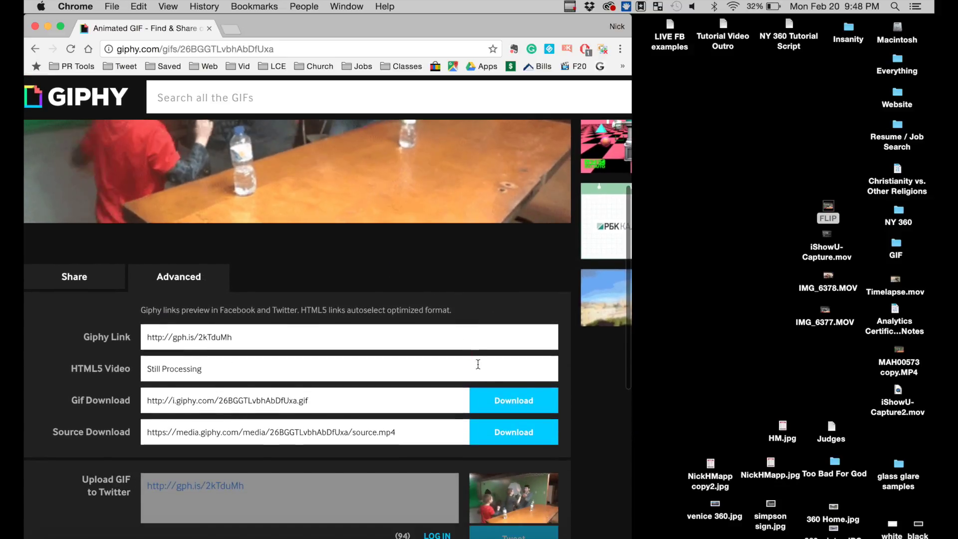
{"action": "left_click", "coordinate": [531, 407]}
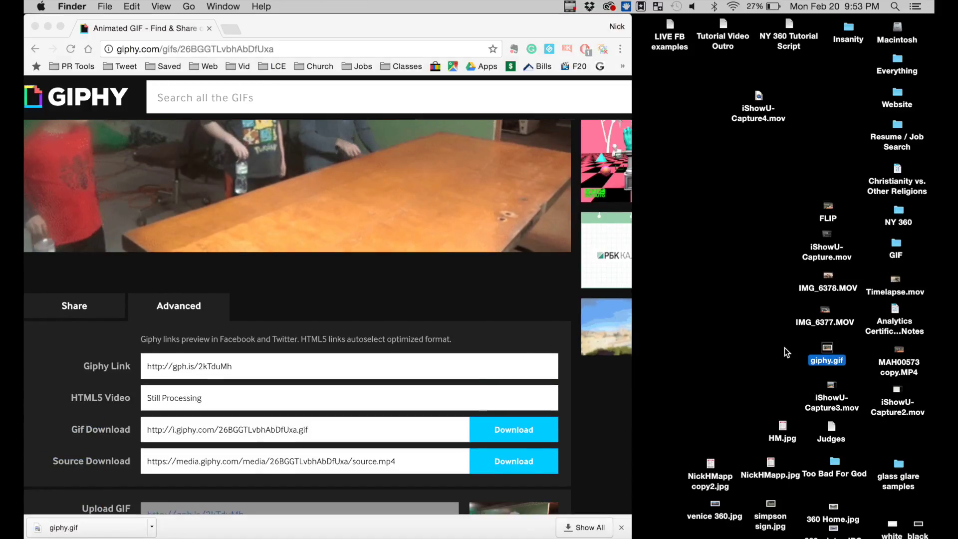
Confirm giphy.gif is 6.4 MB at 480×270, then return to the browser
{"action": "key", "text": "super+i"}
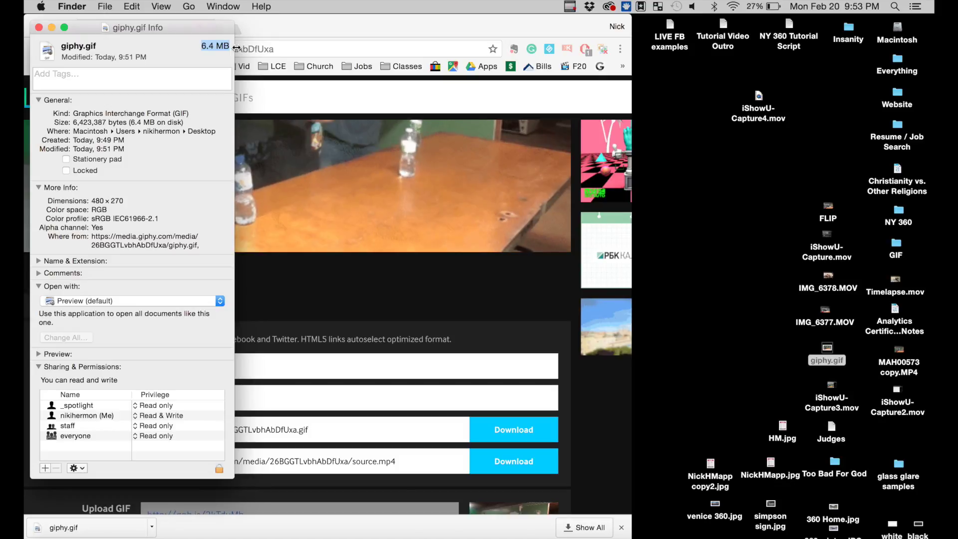
{"action": "left_click", "coordinate": [39, 27]}
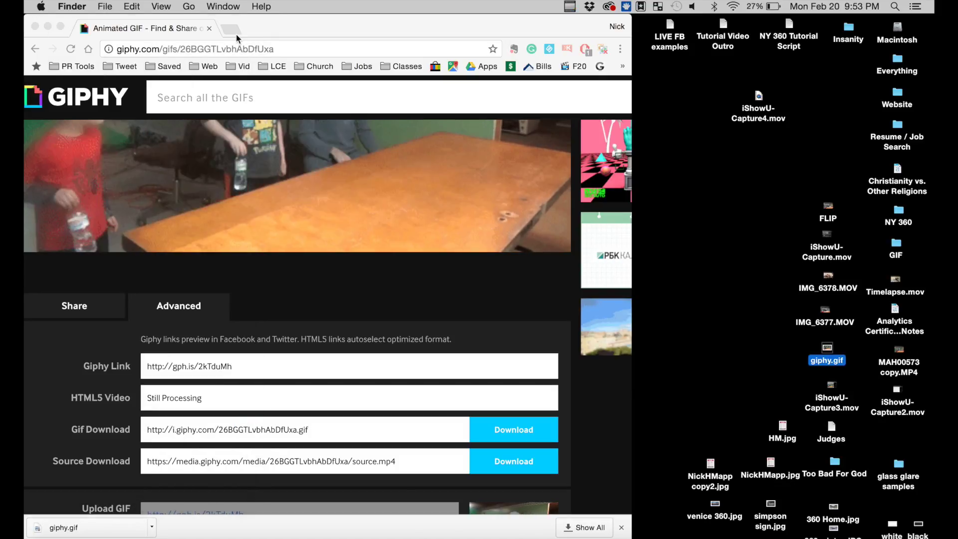
{"action": "left_click", "coordinate": [235, 35]}
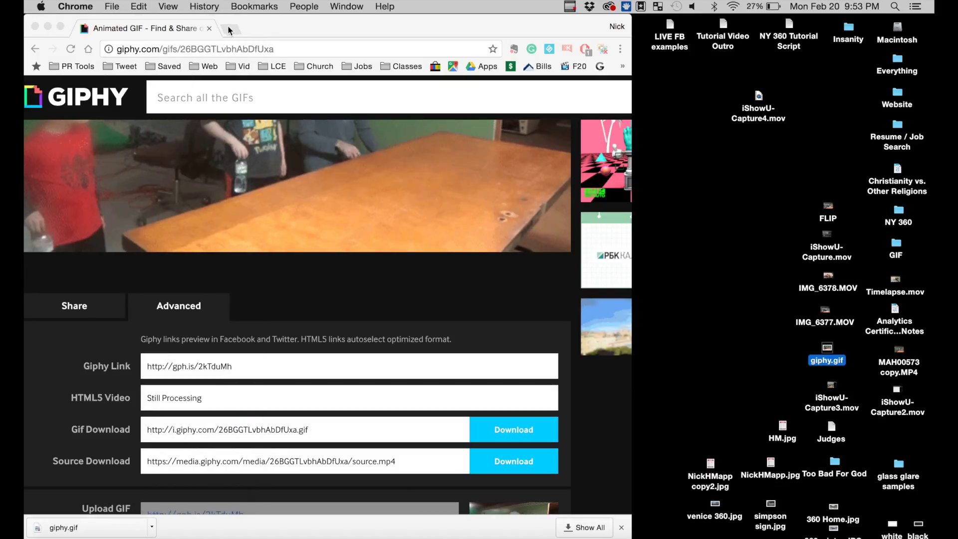
Open ezgif.com in a new tab and upload giphy.gif into its Resize tool
{"action": "key", "text": "super+t"}
{"action": "type", "text": "ezgif.com/"}
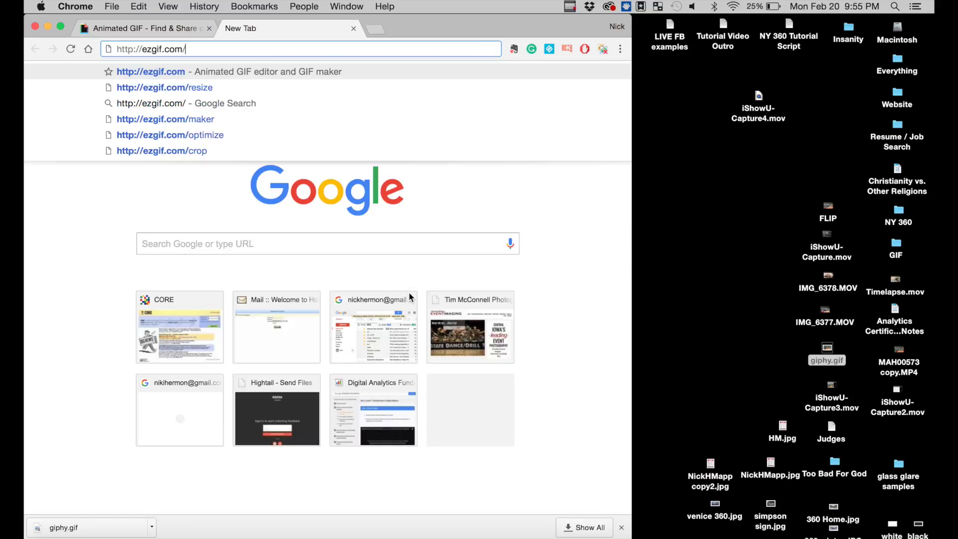
{"action": "key", "text": "Return"}
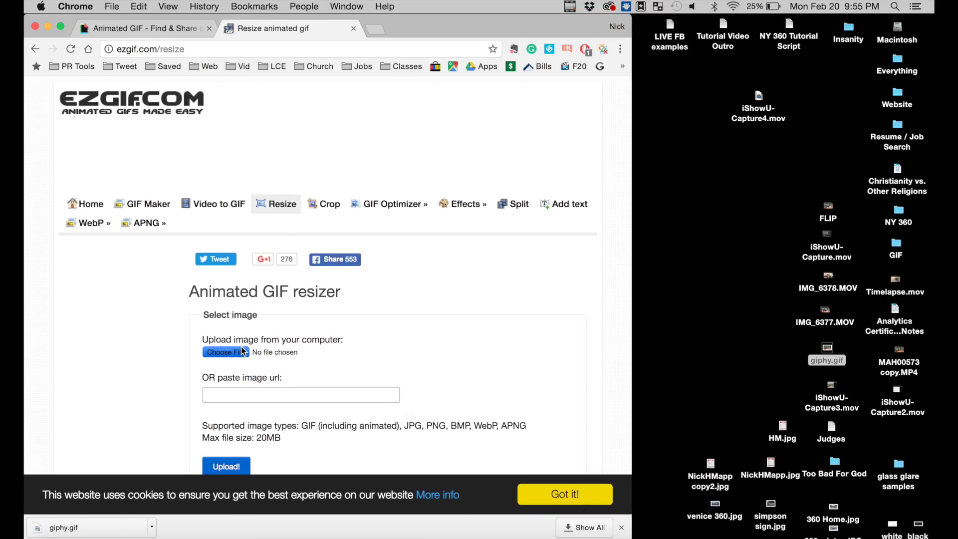
{"action": "left_click", "coordinate": [243, 352]}
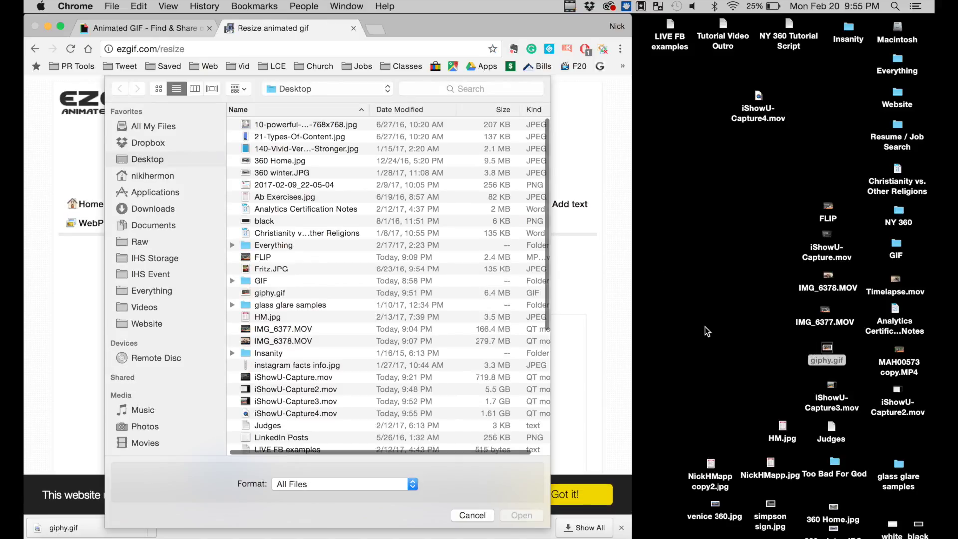
{"action": "left_click", "coordinate": [428, 294]}
{"action": "left_click", "coordinate": [522, 515]}
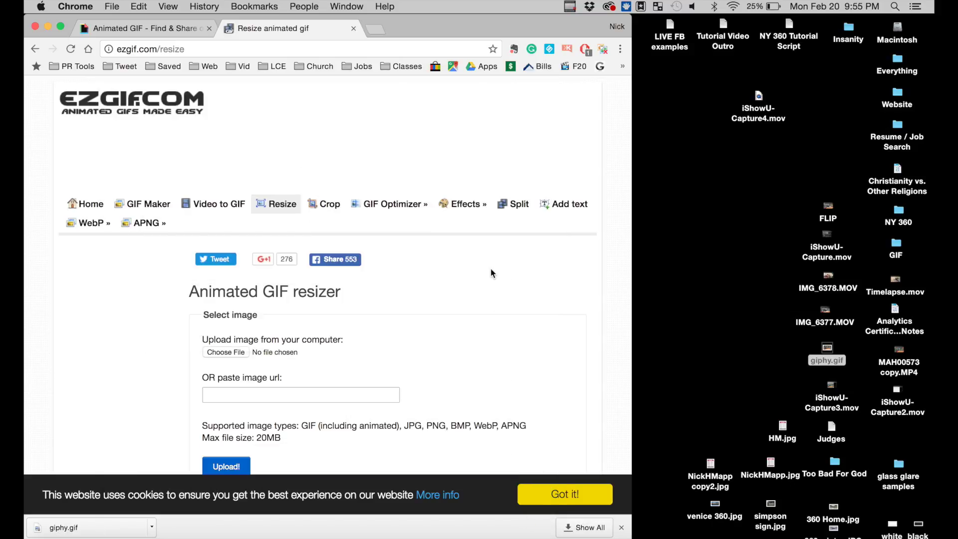
{"action": "scroll", "coordinate": [490, 269], "scroll_direction": "down", "scroll_amount": 2}
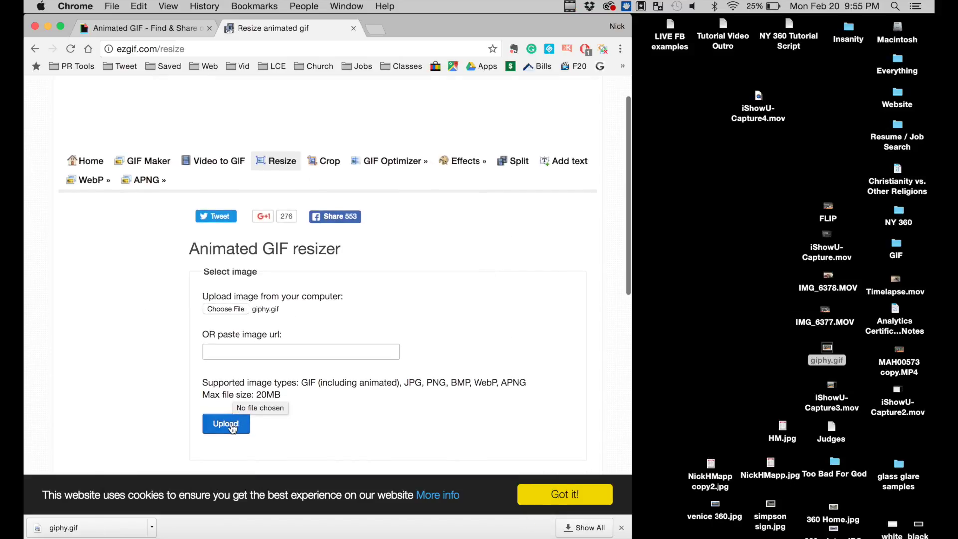
{"action": "left_click", "coordinate": [232, 428]}
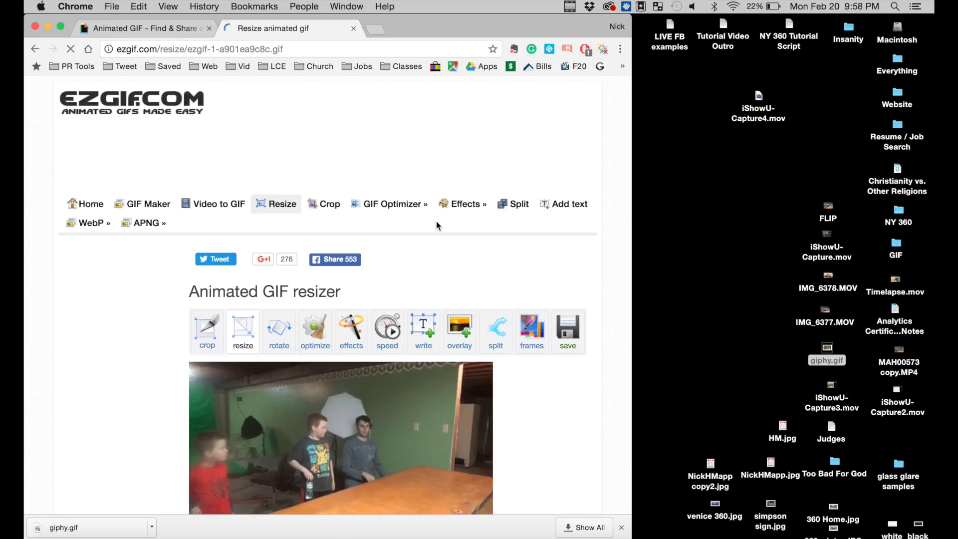
Resize the GIF to 325 px wide, giving 325×183 at 2.68M, and save ezgif.com-resize.gif
{"action": "scroll", "coordinate": [437, 226], "scroll_direction": "down", "scroll_amount": 8}
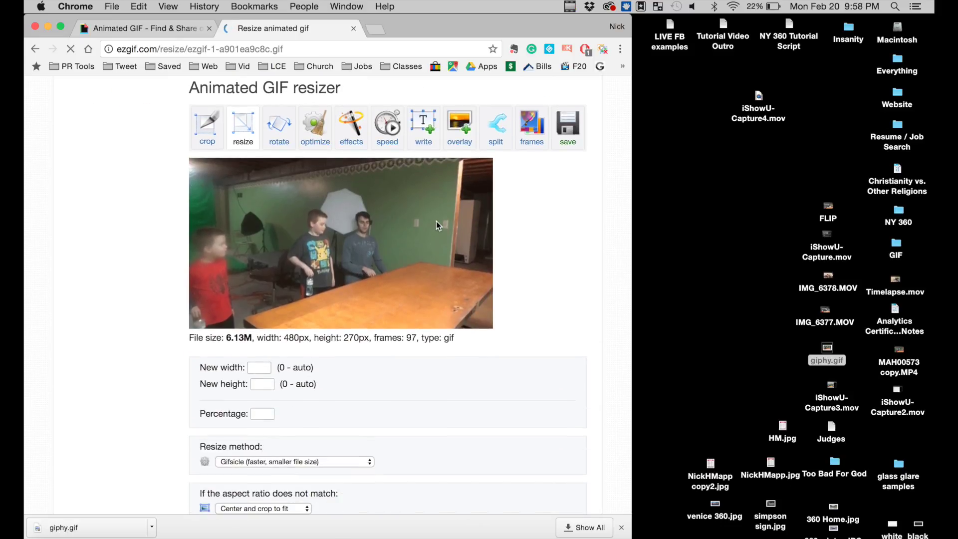
{"action": "scroll", "coordinate": [437, 221], "scroll_direction": "down", "scroll_amount": 1}
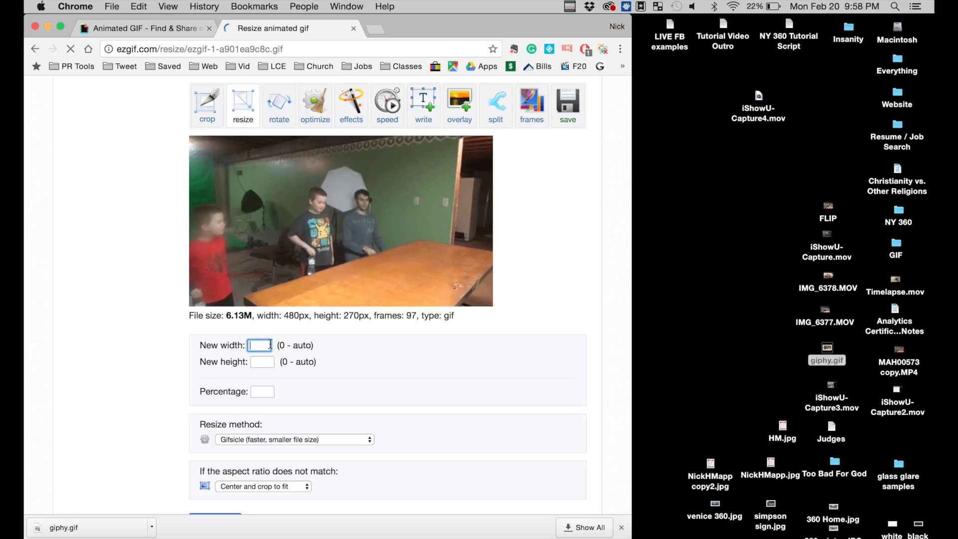
{"action": "type", "text": "325"}
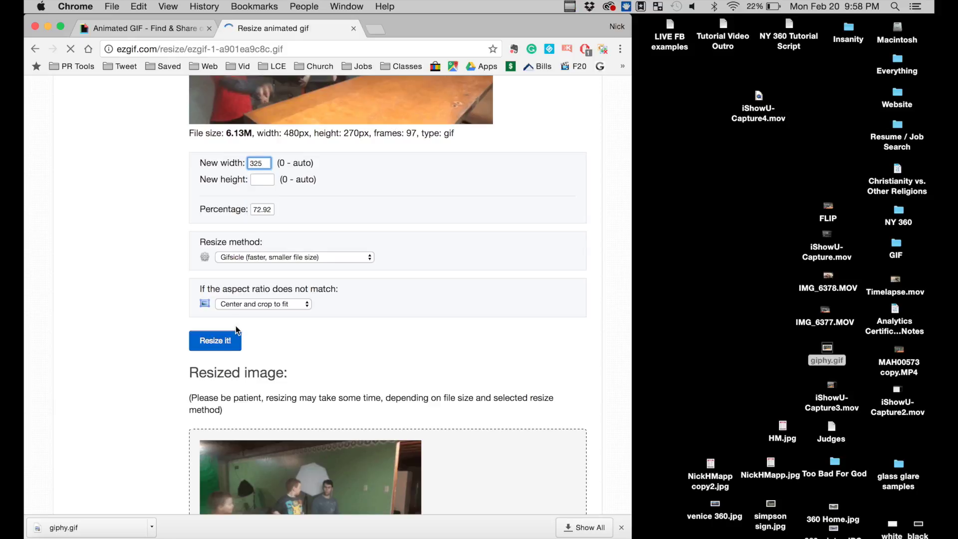
{"action": "left_click", "coordinate": [231, 341]}
{"action": "scroll", "coordinate": [116, 249], "scroll_direction": "down", "scroll_amount": 5}
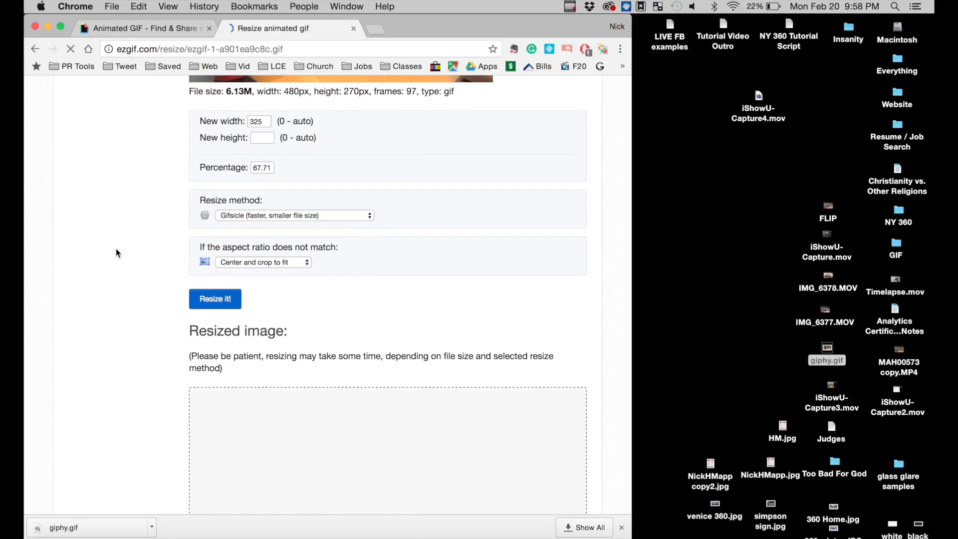
{"action": "scroll", "coordinate": [116, 248], "scroll_direction": "down", "scroll_amount": 1}
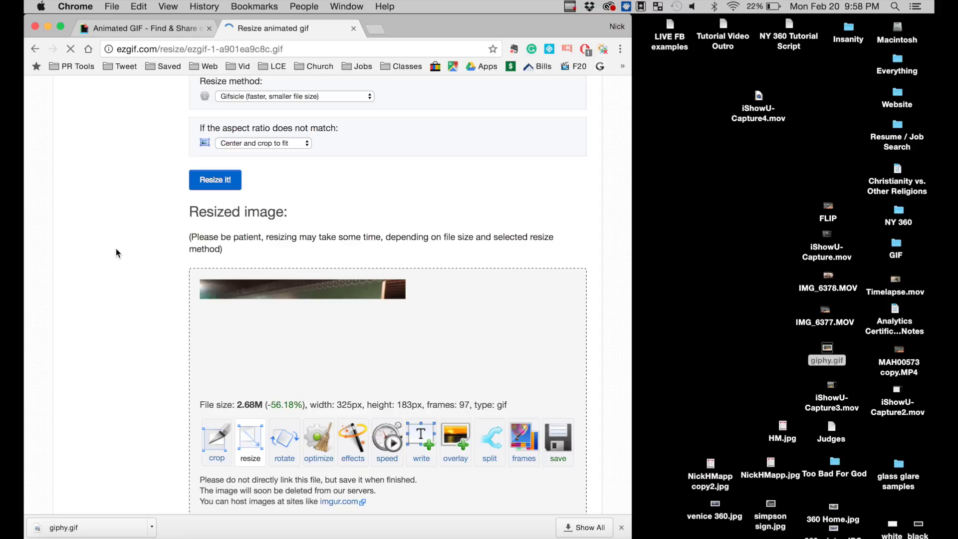
{"action": "scroll", "coordinate": [116, 253], "scroll_direction": "down", "scroll_amount": 2}
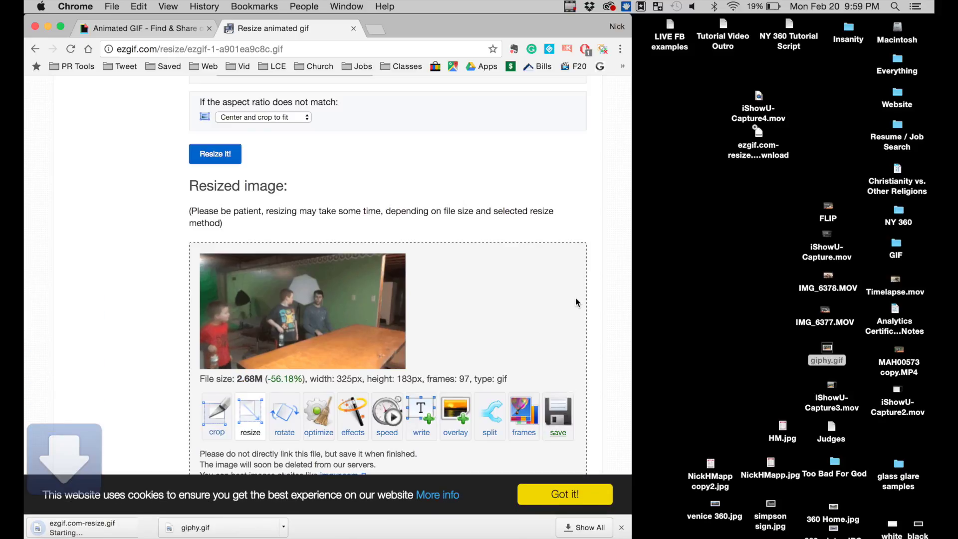
Start a new TweetDeck tweet and attach ezgif.com-resize.gif from the Desktop
{"action": "left_click", "coordinate": [897, 427]}
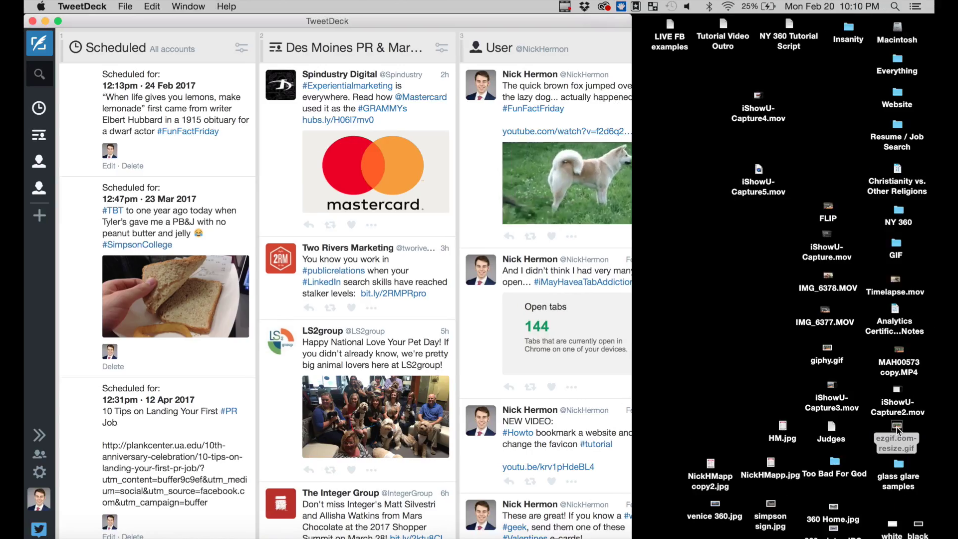
{"action": "left_click", "coordinate": [39, 42]}
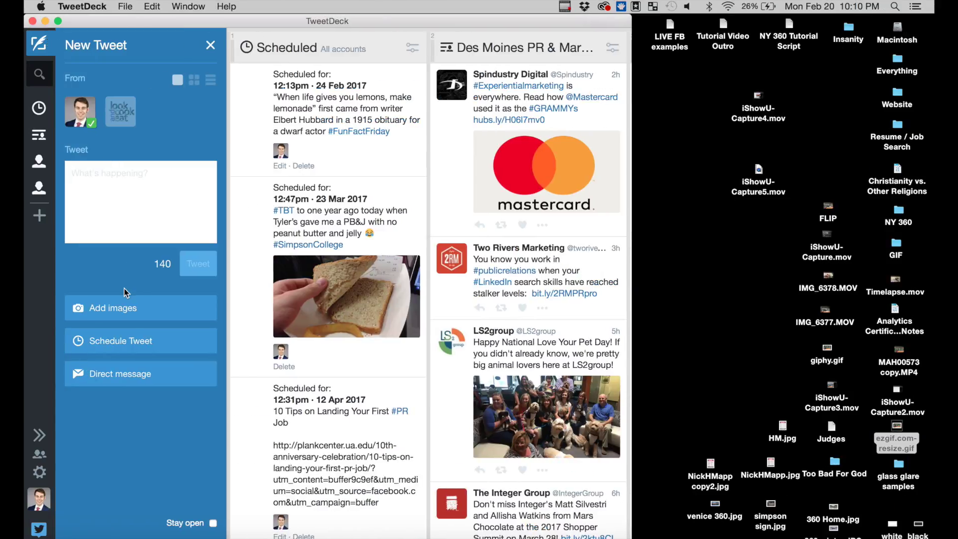
{"action": "left_click", "coordinate": [113, 308]}
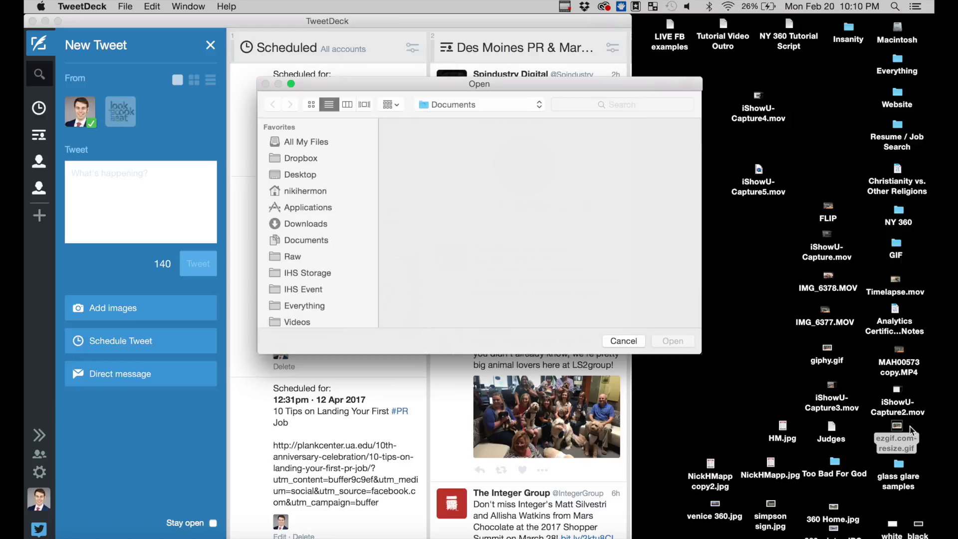
{"action": "left_click", "coordinate": [673, 342]}
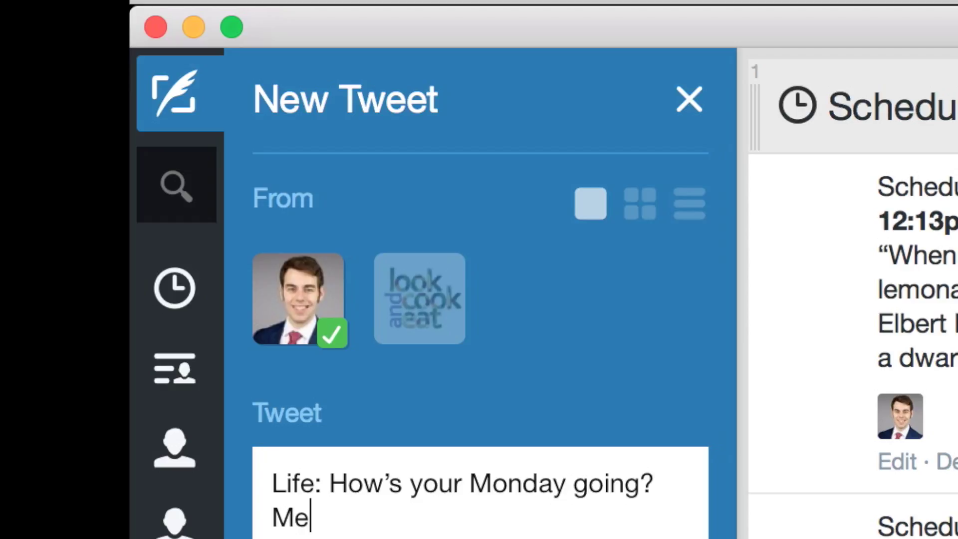
{"action": "scroll", "coordinate": [480, 299], "scroll_direction": "down", "scroll_amount": 6}
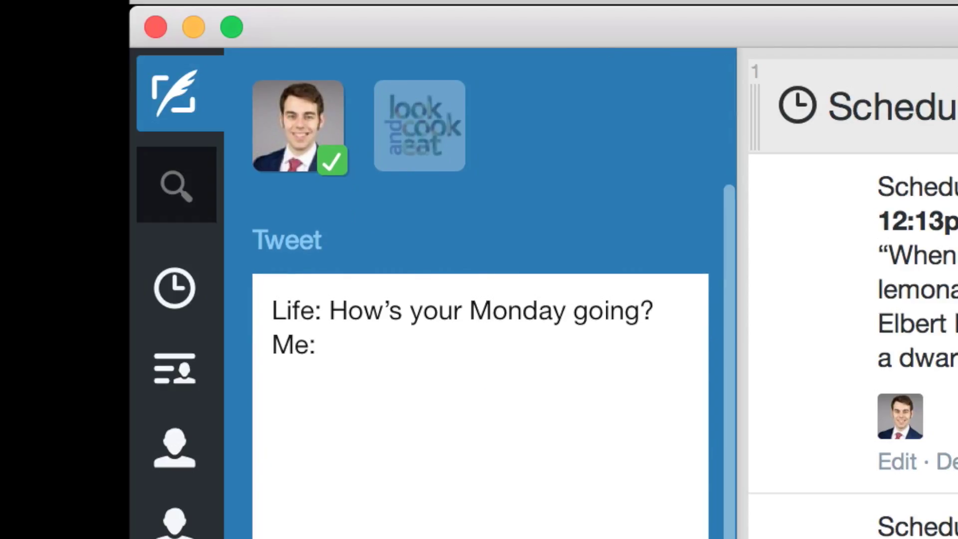